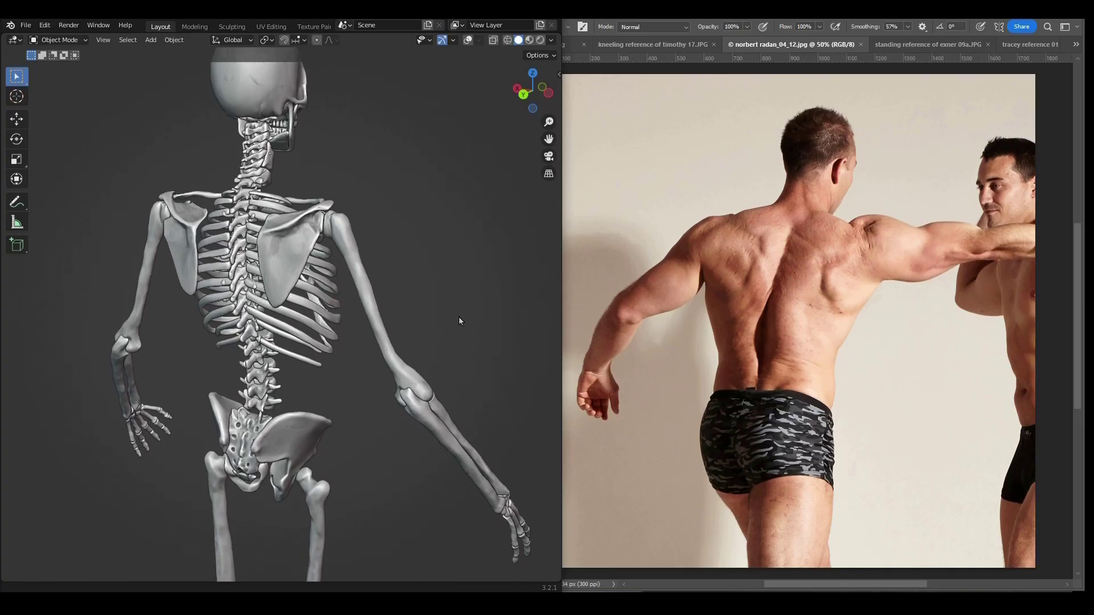
# - Orbit to the skeleton's back and trace the scapulae with green annotation strokes
pyautogui.moveTo(459, 316); pyautogui.dragTo(471, 310, button='middle')
pyautogui.moveTo(864, 243); pyautogui.dragTo(833, 304)
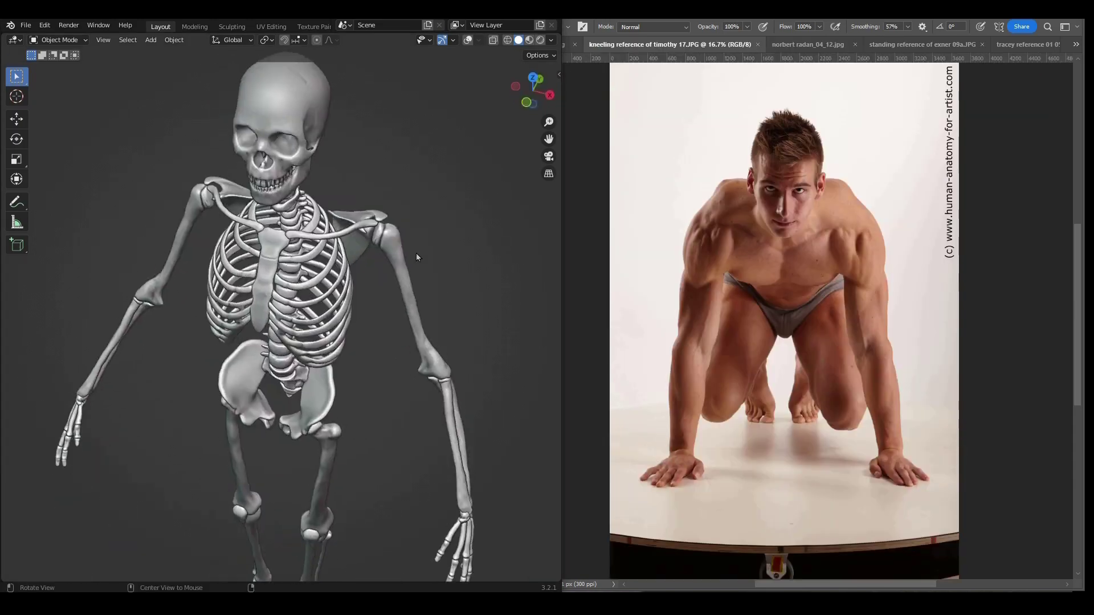
# - Mark both shoulders on the reference photo and orbit the muscle model toward the torso's side
pyautogui.moveTo(416, 252)
pyautogui.mouseDown(button='middle')
pyautogui.moveTo(446, 217)
pyautogui.moveTo(506, 255)
pyautogui.mouseUp(button='middle')
pyautogui.click(705, 227)
pyautogui.click(857, 232)
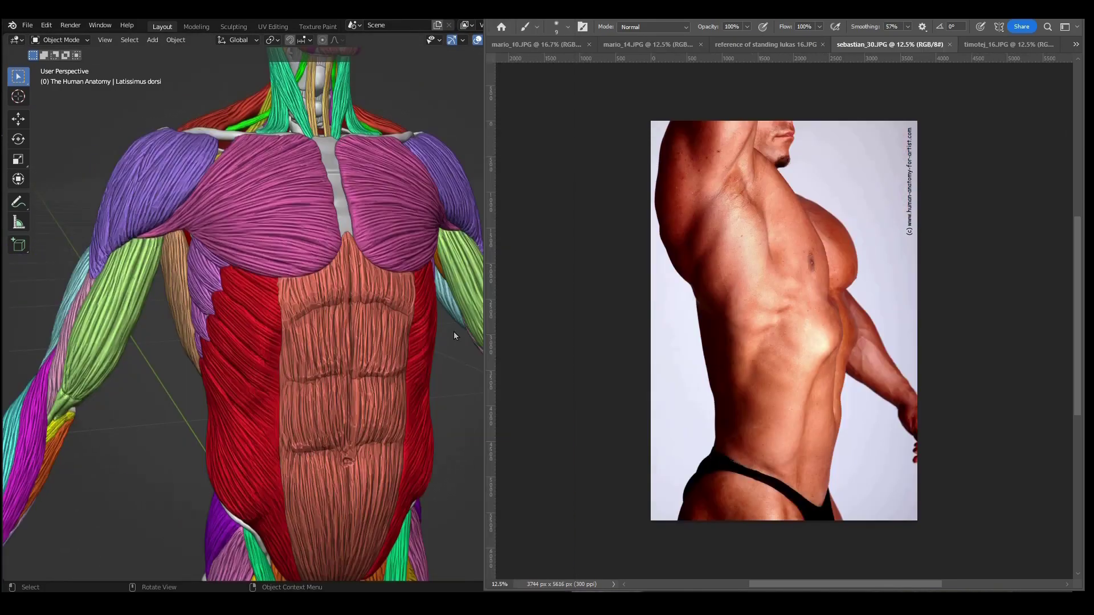
pyautogui.moveTo(453, 332); pyautogui.dragTo(524, 368, button='middle')
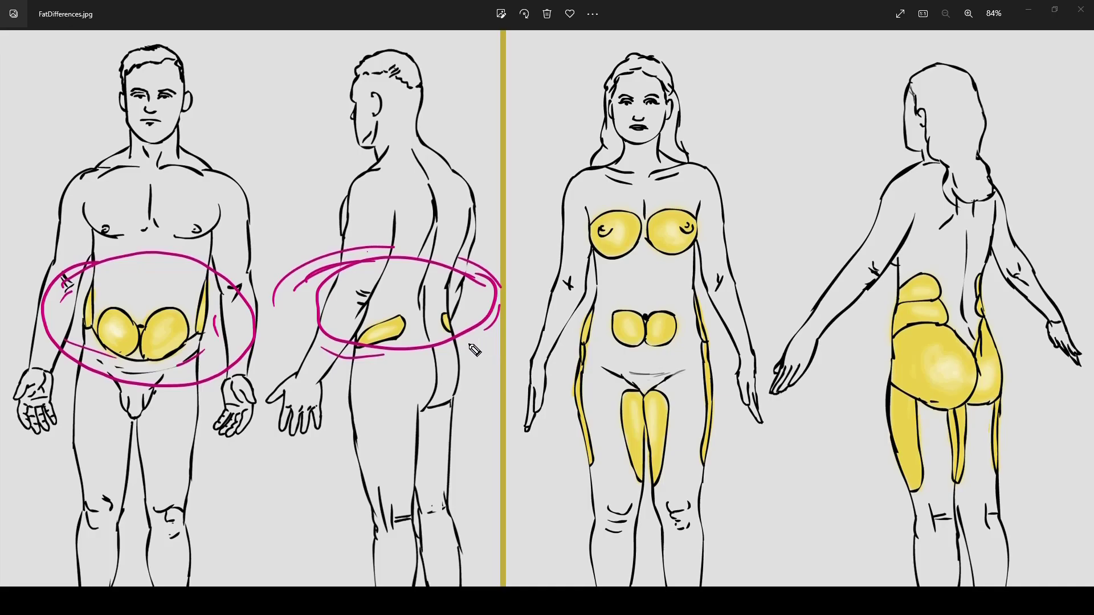
# - Erase the old magenta circles and draw a magenta curve around the woman's hips
pyautogui.press('e')
pyautogui.moveTo(551, 417); pyautogui.dragTo(734, 421)
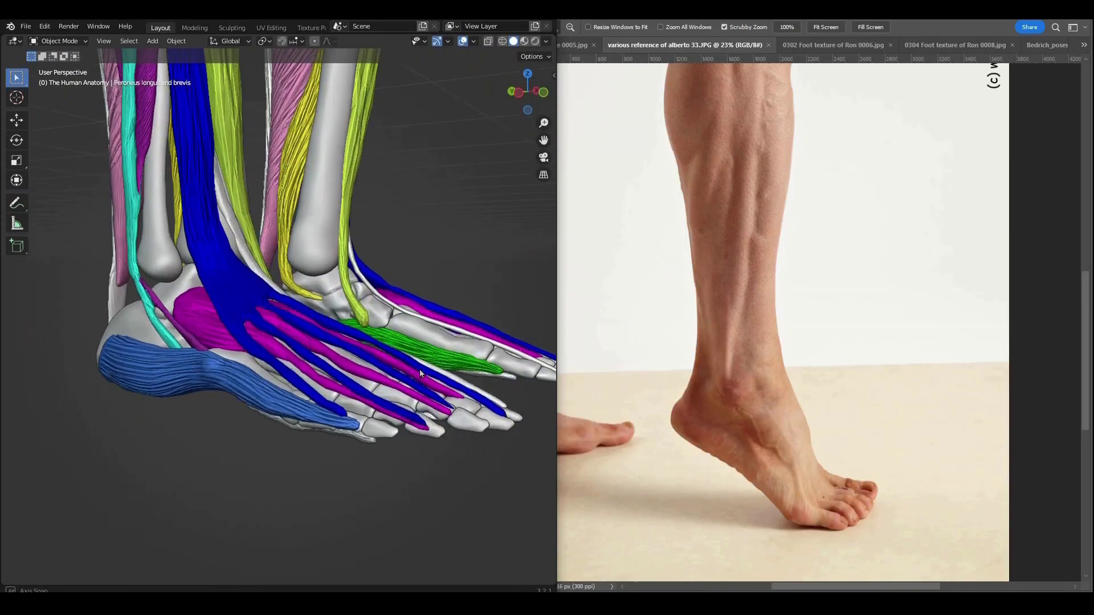
# - Enlarge the brush radius and Grab-pull the sphere downward into an egg-shaped head
pyautogui.keyDown('alt'); pyautogui.moveTo(420, 369); pyautogui.dragTo(342, 388); pyautogui.keyUp('alt')
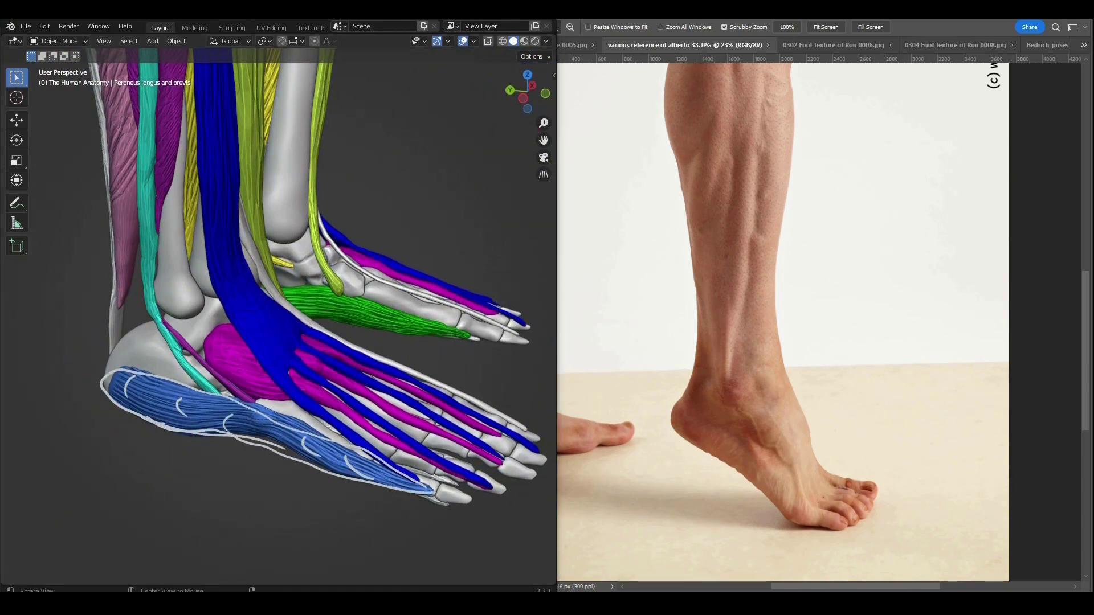
pyautogui.keyDown('alt'); pyautogui.moveTo(439, 269); pyautogui.dragTo(483, 358); pyautogui.keyUp('alt')
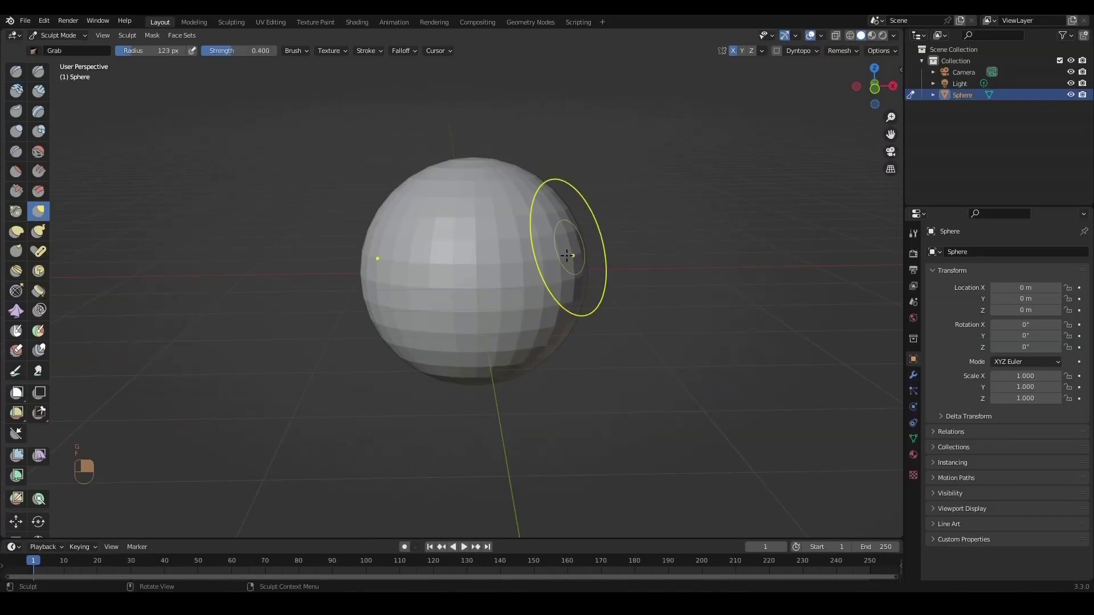
pyautogui.press('f')
pyautogui.moveTo(518, 342); pyautogui.dragTo(466, 359)
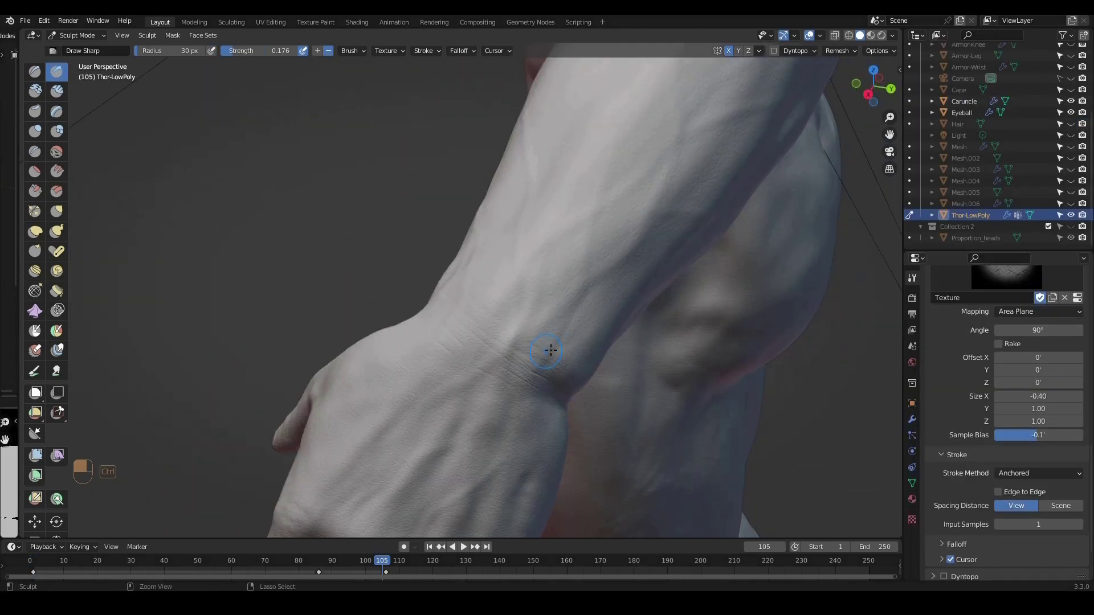
# - Orbit around Thor's sculpted arm to inspect the wrist, hand and forearm veins
pyautogui.moveTo(581, 401)
pyautogui.mouseDown(button='middle')
pyautogui.moveTo(498, 211)
pyautogui.moveTo(459, 326)
pyautogui.mouseUp(button='middle')
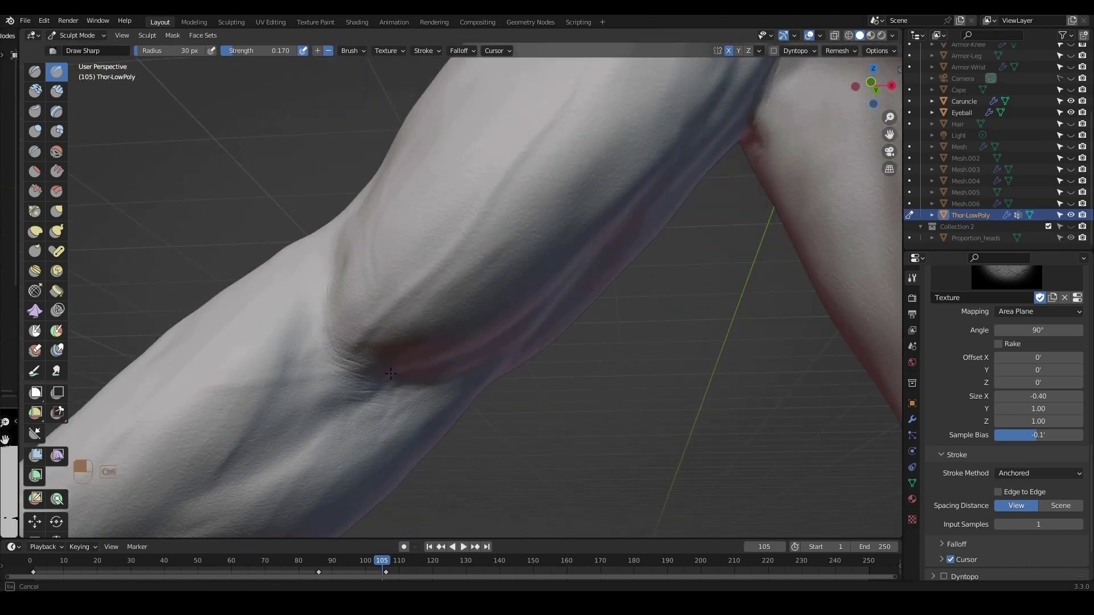
pyautogui.moveTo(387, 366); pyautogui.dragTo(493, 335, button='middle')
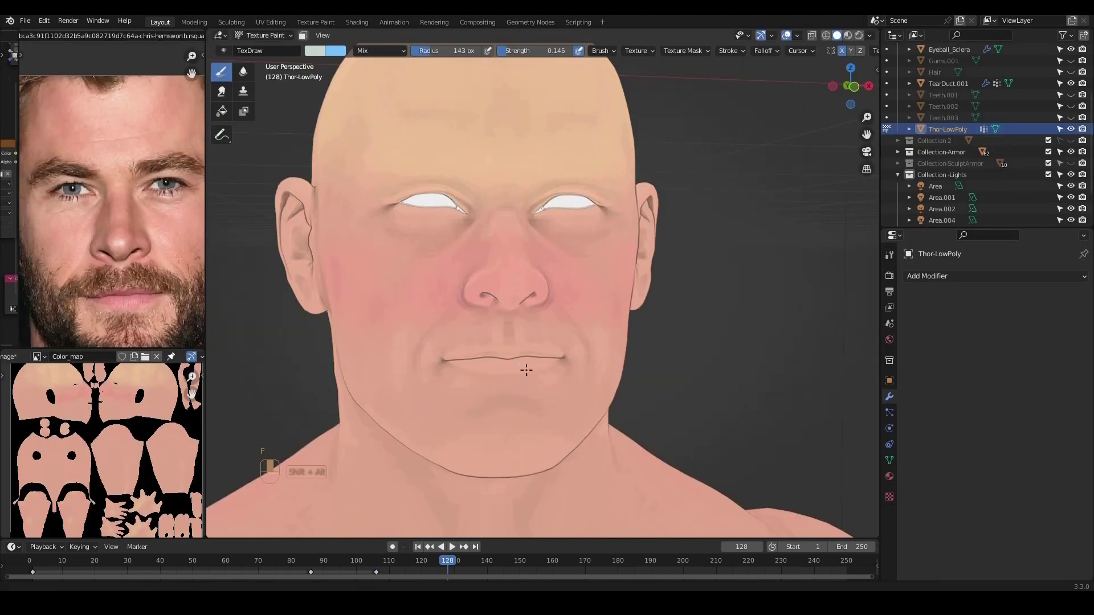
# - Deselect the right arm's UV island and select the left arm's linked faces
pyautogui.moveTo(541, 265)
pyautogui.mouseDown(button='middle')
pyautogui.moveTo(642, 317)
pyautogui.moveTo(586, 281)
pyautogui.moveTo(577, 315)
pyautogui.moveTo(678, 330)
pyautogui.mouseUp(button='middle')
pyautogui.scroll(-3, 611, 298)
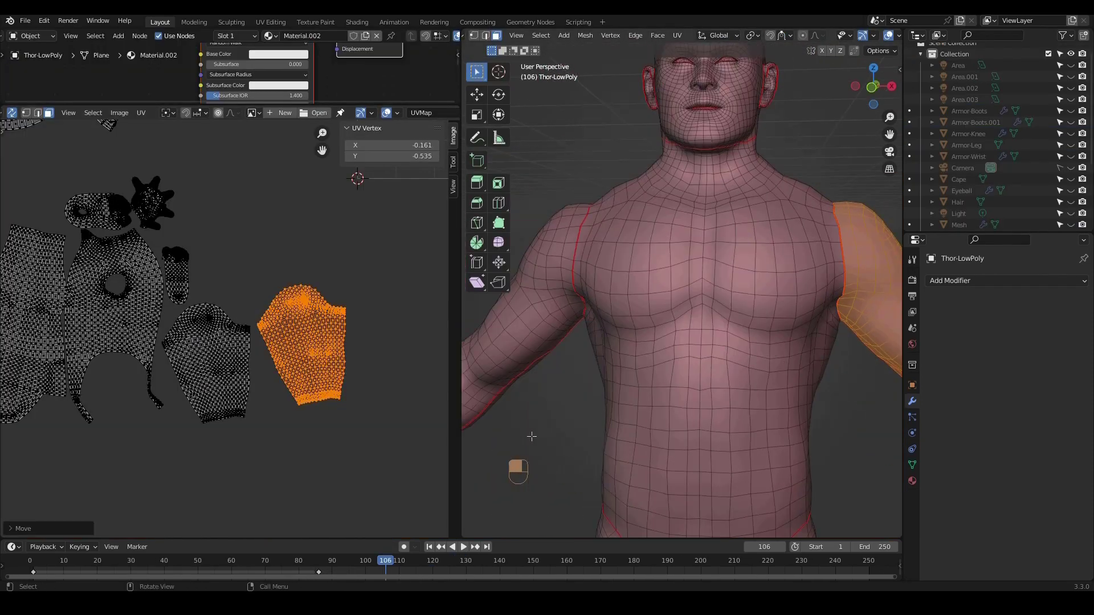
pyautogui.scroll(3, 303, 324)
pyautogui.hotkey('alt', 'a')
pyautogui.scroll(1, 293, 301)
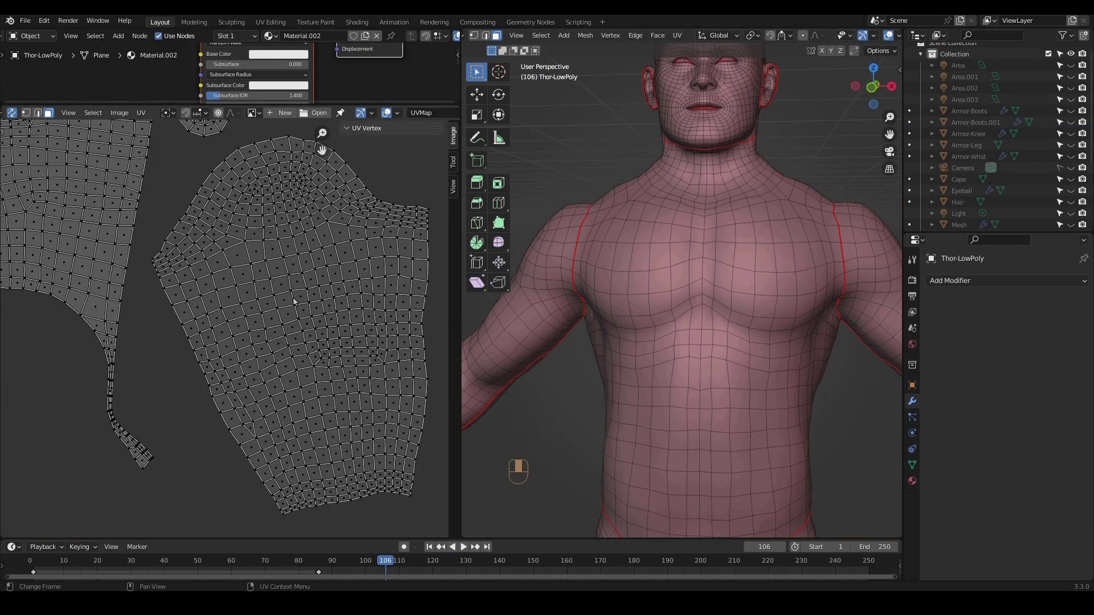
pyautogui.press('l')
# - Clear the arm selection, select the leg's linked UV island and move it left
pyautogui.scroll(-2, 298, 308)
pyautogui.scroll(-3, 572, 276)
pyautogui.hotkey('alt', 'a')
pyautogui.scroll(-3, 228, 274)
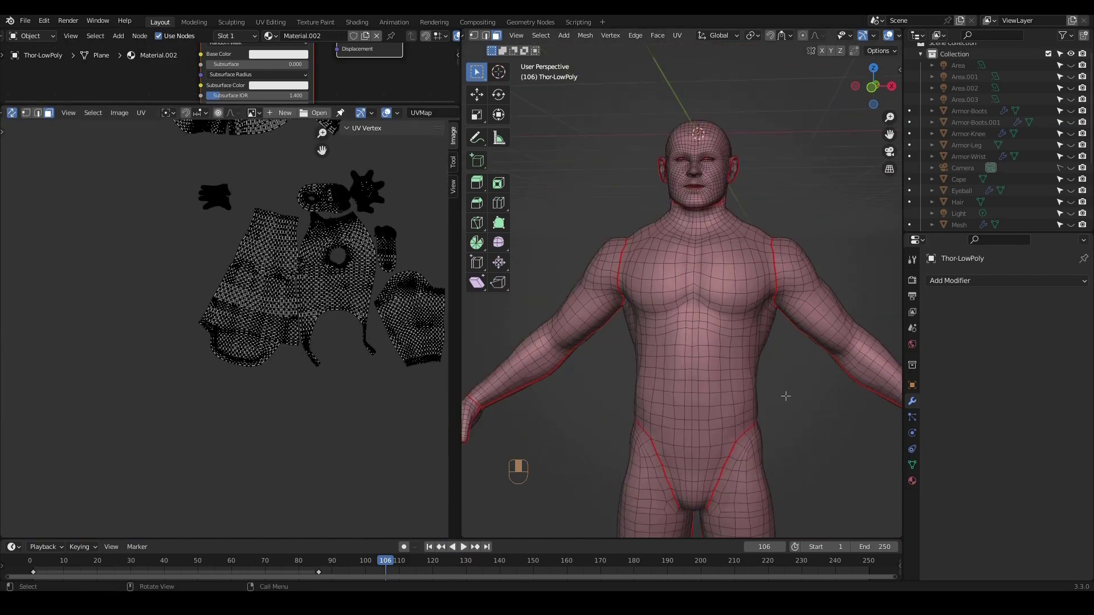
pyautogui.scroll(1, 228, 273)
pyautogui.scroll(3, 747, 324)
pyautogui.press('l')
pyautogui.press('g')
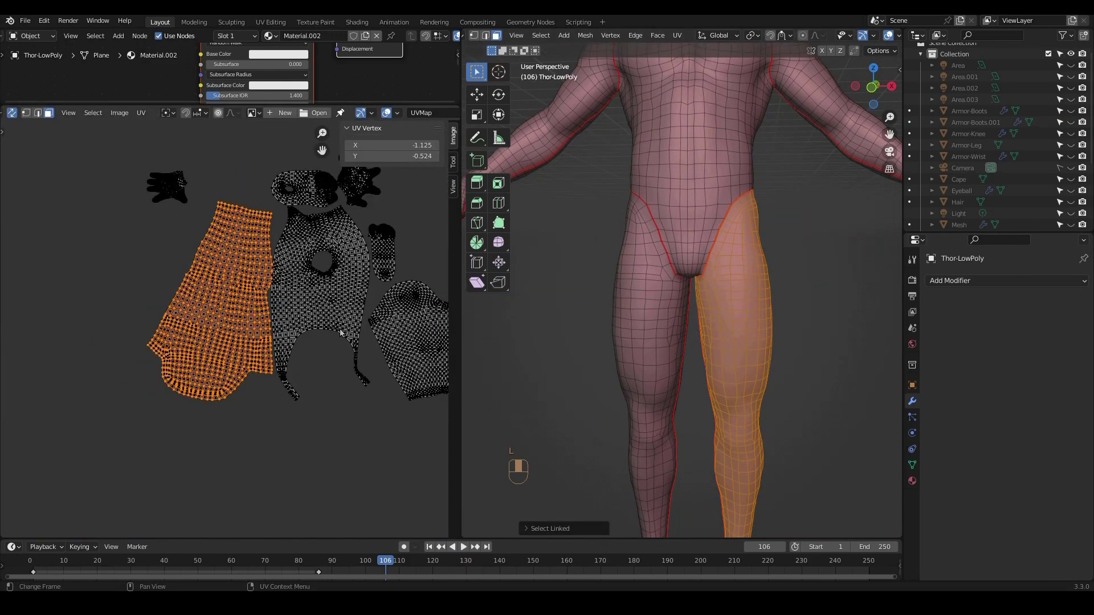
pyautogui.click(85, 319)
pyautogui.scroll(2, 237, 334)
# - Set the skin ColorRamp stop to orange-brown (H 0.059, S 0.865, V 0.584)
pyautogui.click(232, 279)
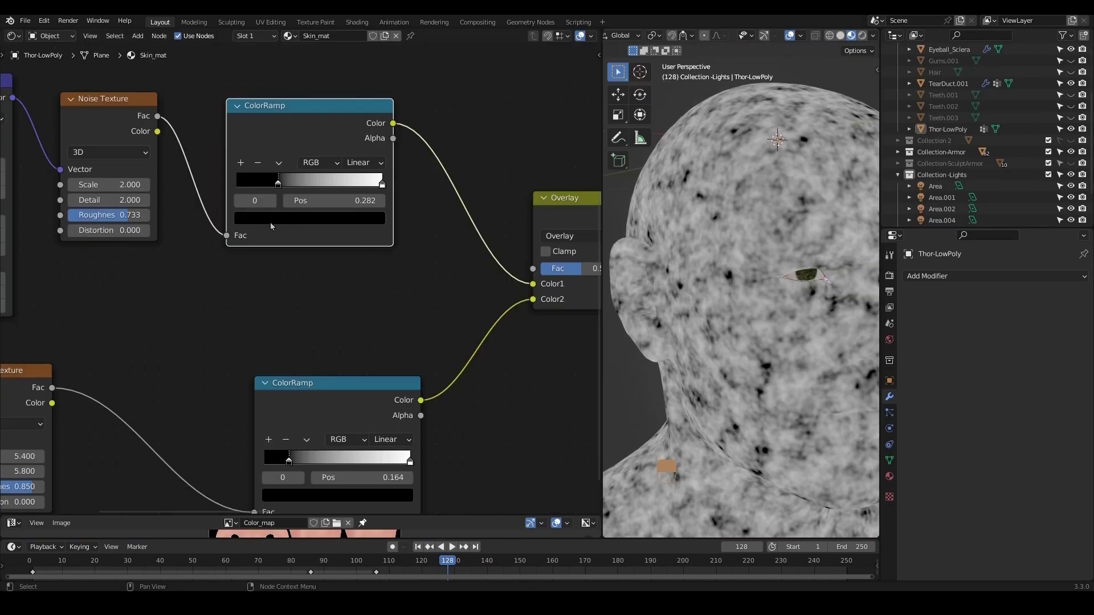
pyautogui.click(270, 220)
pyautogui.moveTo(296, 384); pyautogui.dragTo(323, 383)
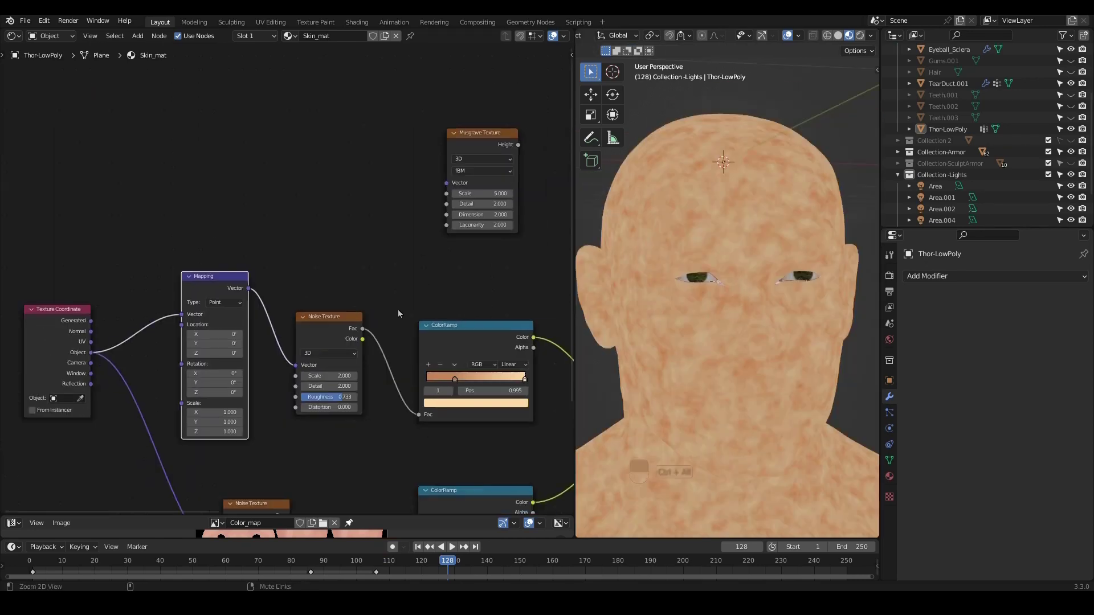
# - Lower Musgrave Scale to -0.700 and circle the Color_map nodes with an annotation
pyautogui.scroll(2, 345, 231)
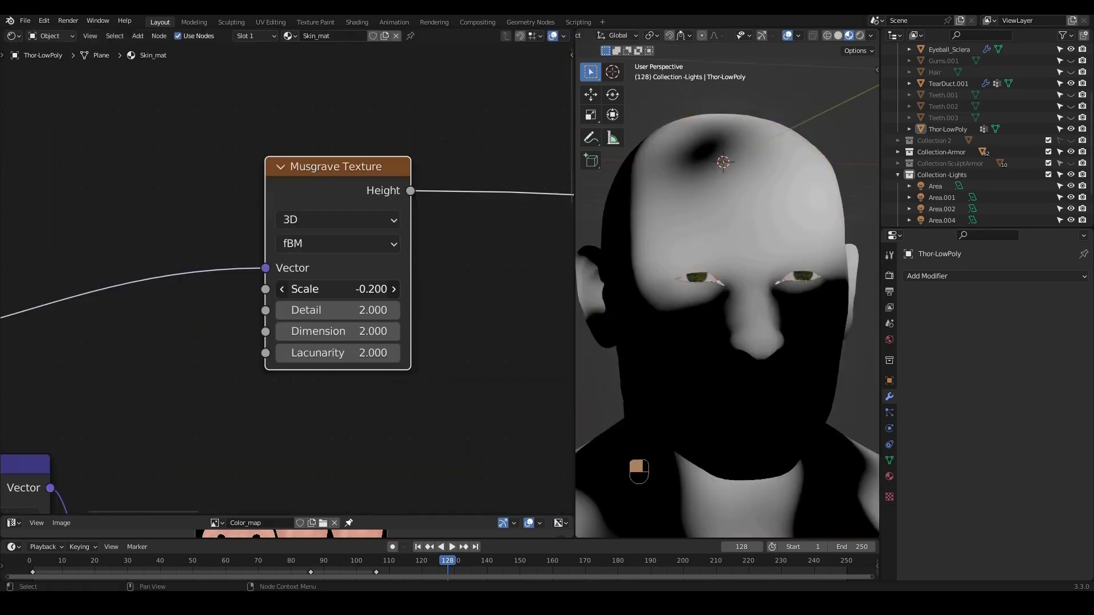
pyautogui.moveTo(342, 289); pyautogui.dragTo(319, 289)
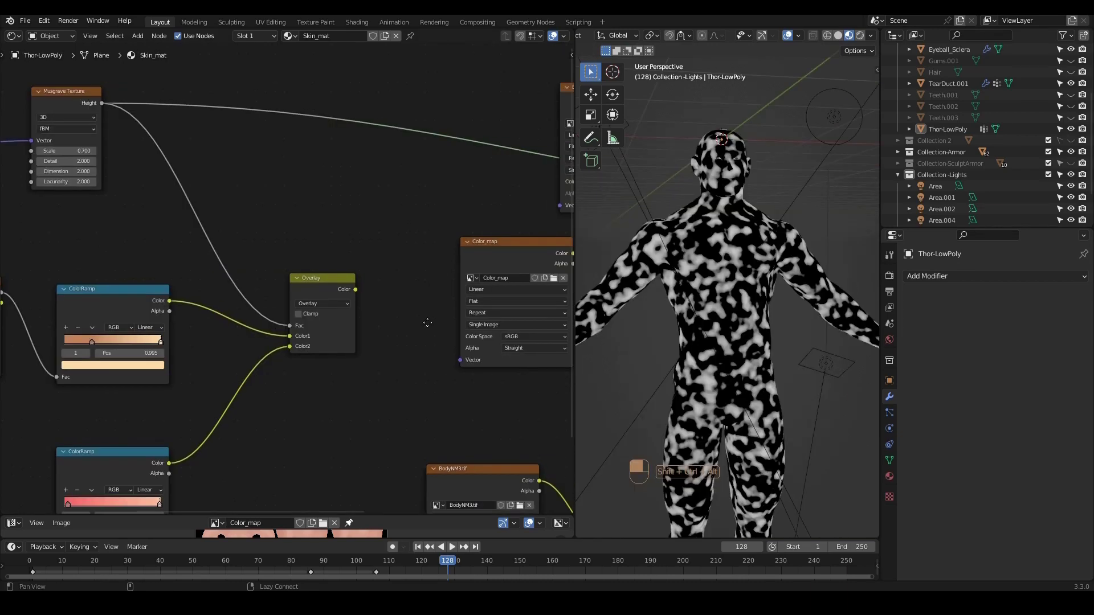
pyautogui.hotkey('ctrl', 'space')
pyautogui.moveTo(758, 363); pyautogui.dragTo(624, 338, button='middle')
pyautogui.moveTo(382, 255); pyautogui.dragTo(624, 338)
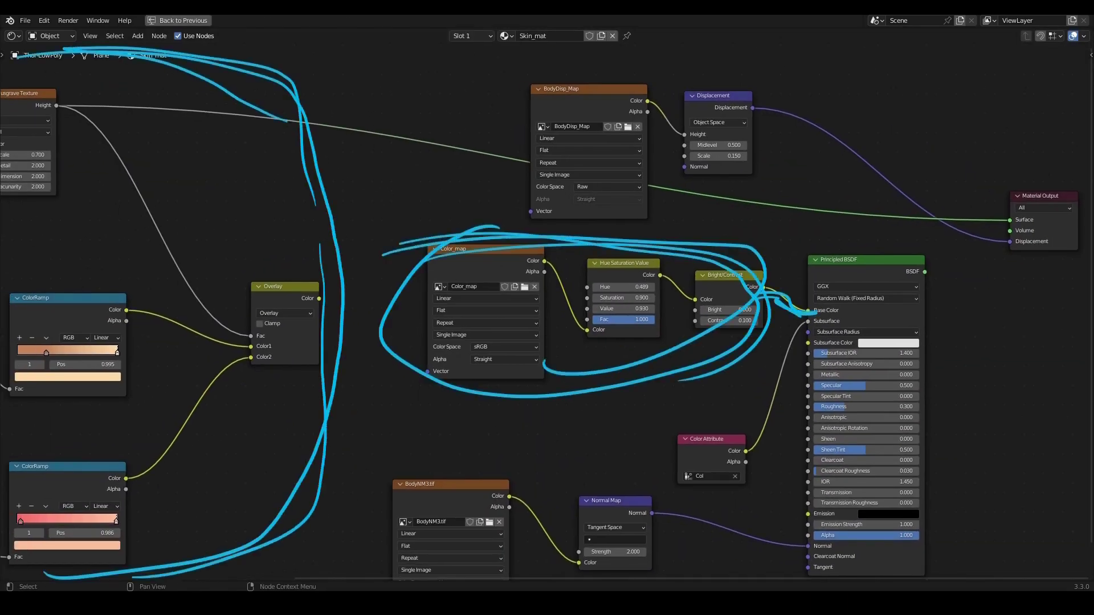
# - Box-select the Color_map colour-correction nodes and group them into a node group
pyautogui.press('Escape')
pyautogui.moveTo(395, 235); pyautogui.dragTo(621, 395)
pyautogui.scroll(2, 619, 393)
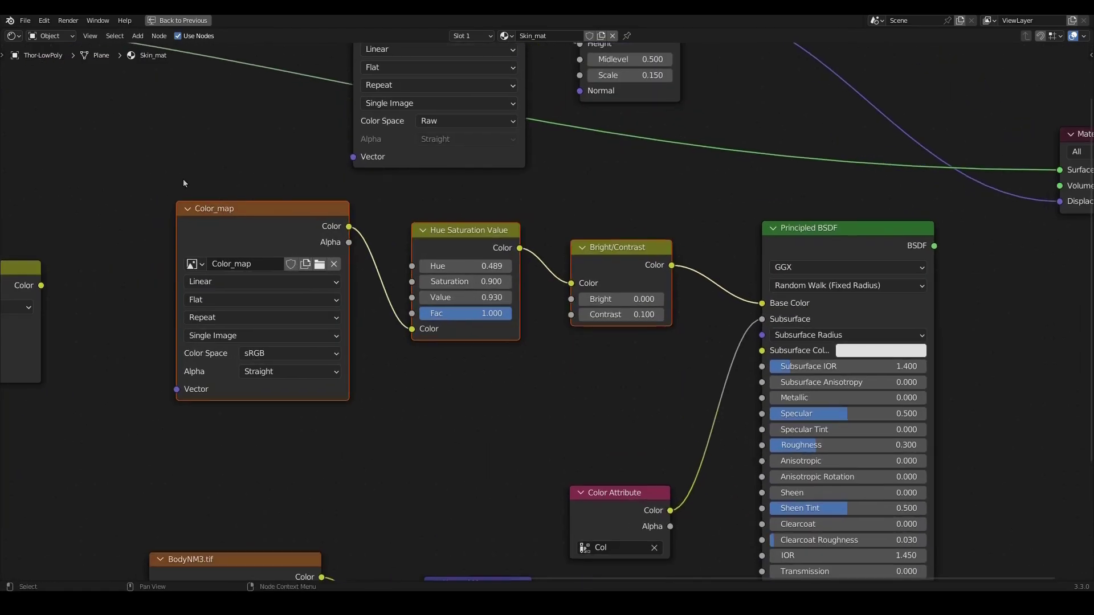
pyautogui.hotkey('ctrl', 'g')
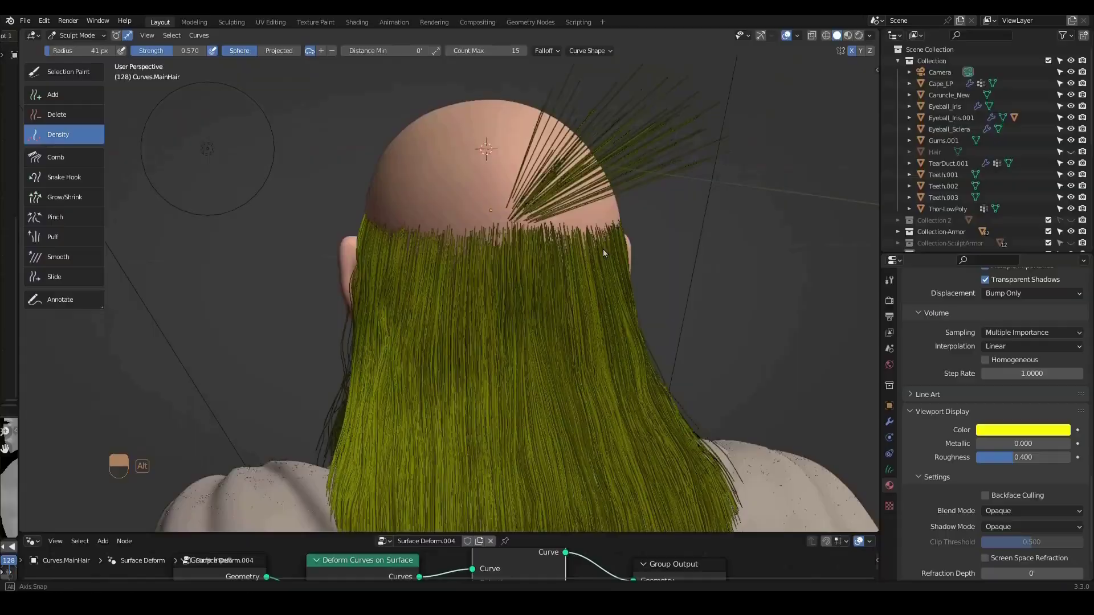
pyautogui.hotkey('ctrl', 'z')
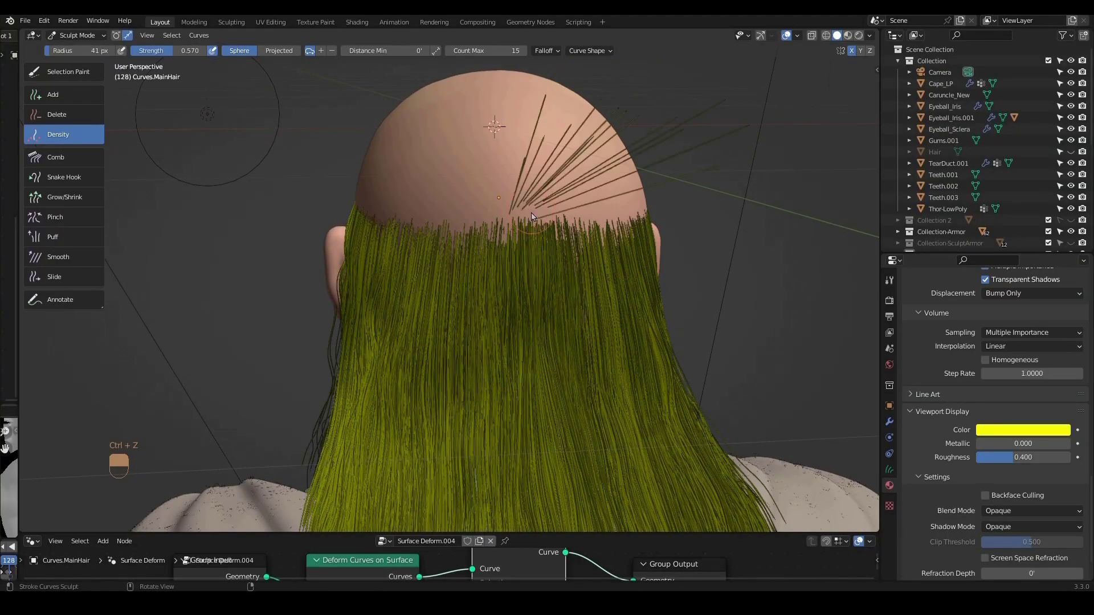
# - Add long hair strands on top of the head with a 47 px brush
pyautogui.moveTo(576, 292); pyautogui.dragTo(513, 273, button='middle')
pyautogui.hotkey('alt', 'c')
pyautogui.moveTo(502, 239); pyautogui.dragTo(505, 269)
pyautogui.moveTo(505, 269); pyautogui.dragTo(583, 276, button='middle')
pyautogui.moveTo(583, 276); pyautogui.dragTo(630, 269)
pyautogui.hotkey('ctrl', 'z')
pyautogui.press('f')
pyautogui.click(440, 376)
pyautogui.moveTo(440, 376); pyautogui.dragTo(477, 381)
pyautogui.moveTo(477, 381); pyautogui.dragTo(474, 470, button='middle')
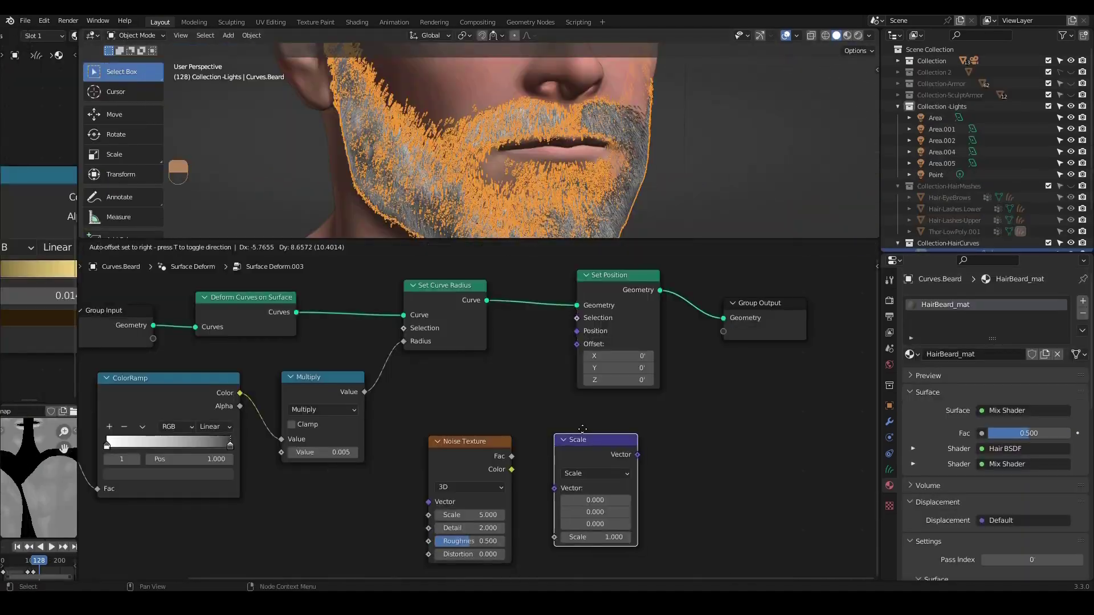
# - Link the Scale node's scaled noise into Set Position Offset and adjust its Scale to 0.400
pyautogui.moveTo(477, 442); pyautogui.dragTo(452, 459)
pyautogui.moveTo(456, 399); pyautogui.dragTo(448, 377, button='middle')
pyautogui.moveTo(628, 429)
pyautogui.mouseDown()
pyautogui.moveTo(553, 323)
pyautogui.moveTo(568, 317)
pyautogui.mouseUp()
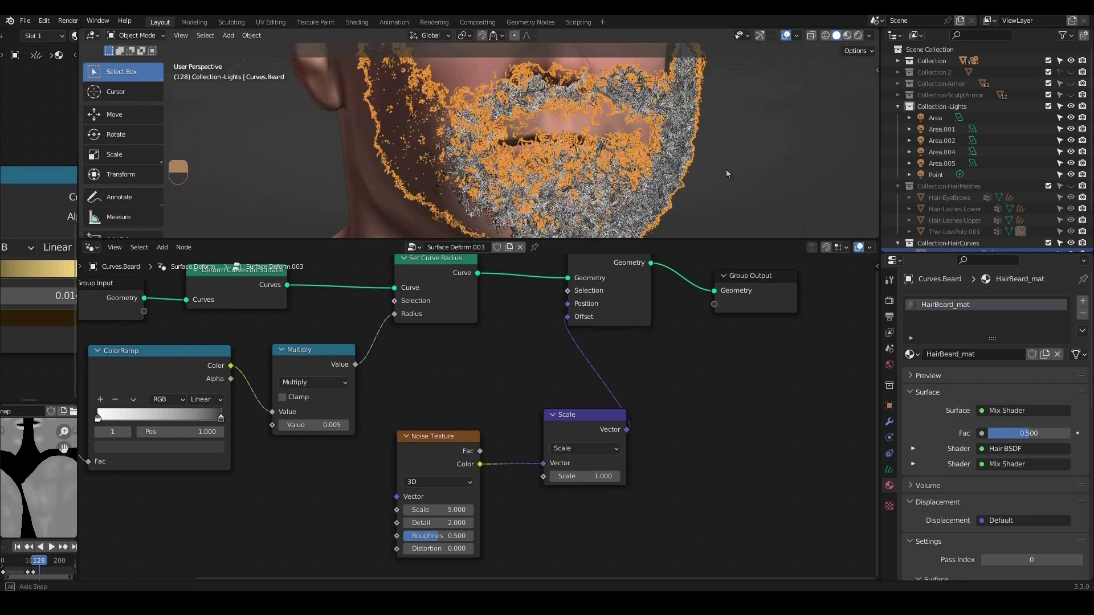
pyautogui.moveTo(587, 422); pyautogui.dragTo(587, 426)
pyautogui.moveTo(593, 481); pyautogui.dragTo(613, 481)
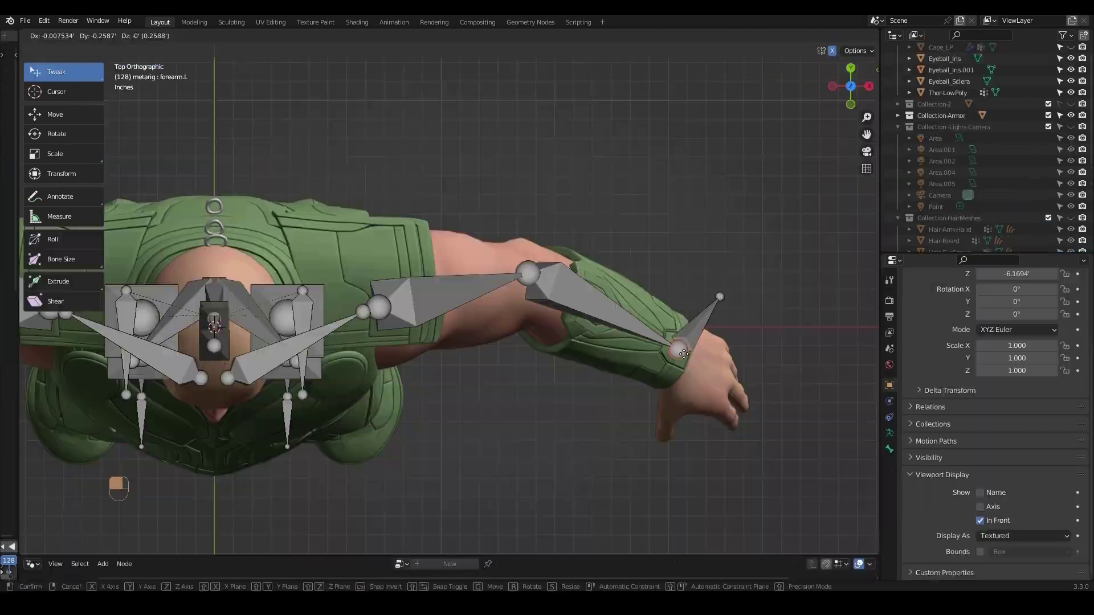
# - Fit the metarig leg bones in front view, moving the left shin bones outward
pyautogui.click(684, 353)
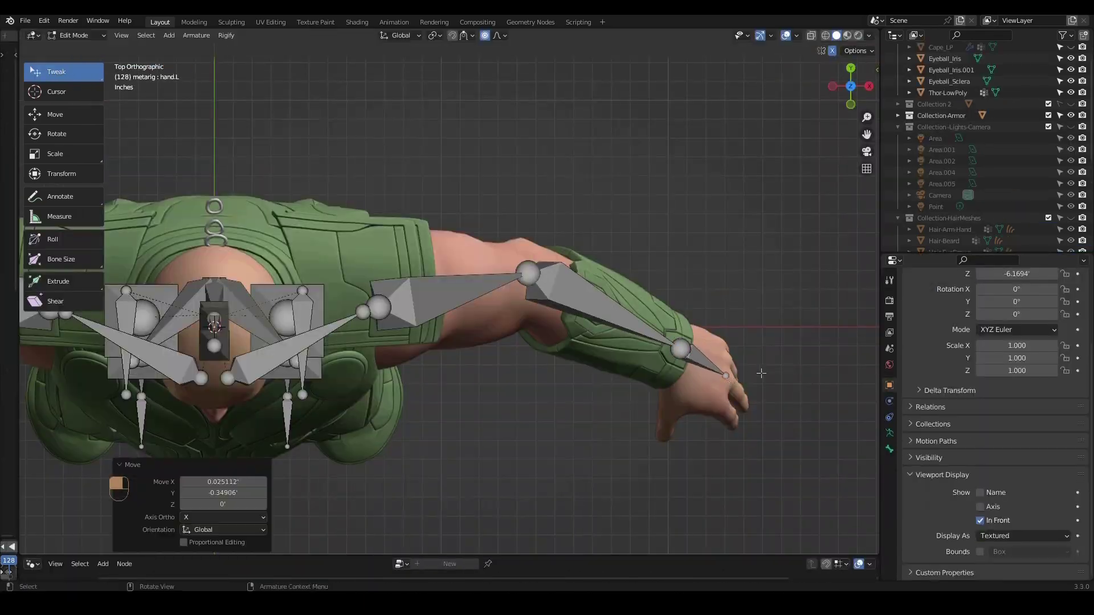
pyautogui.press('KP_1')
pyautogui.keyDown('shift'); pyautogui.moveTo(567, 513); pyautogui.dragTo(567, 348, button='middle'); pyautogui.keyUp('shift')
pyautogui.scroll(-2, 568, 348)
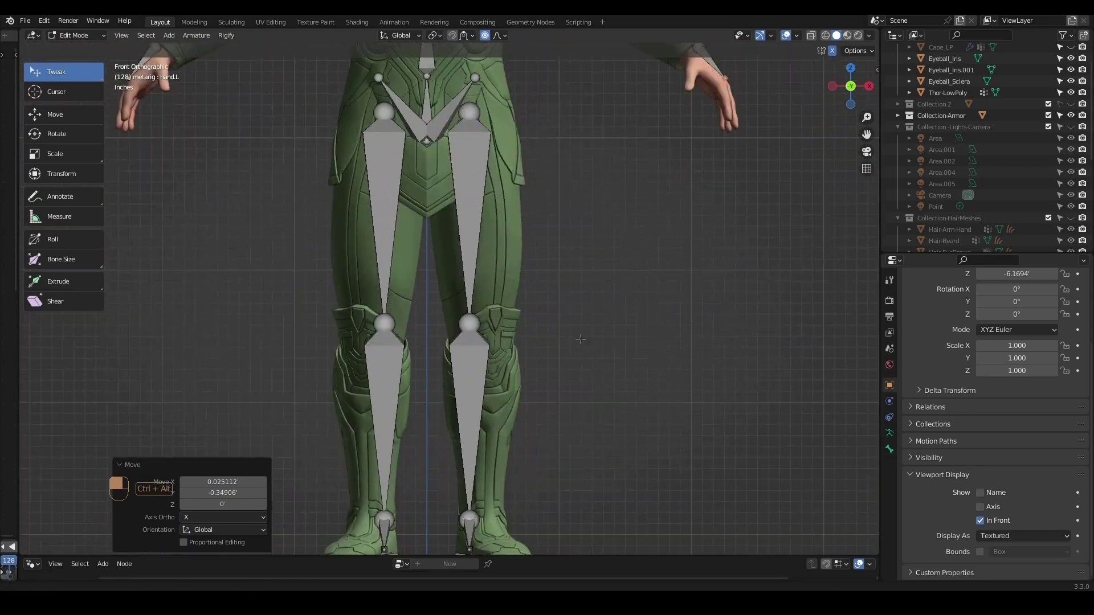
pyautogui.moveTo(490, 456); pyautogui.dragTo(518, 461)
pyautogui.scroll(3, 519, 462)
# - Select the heel.02.L bone and delete it
pyautogui.moveTo(519, 462); pyautogui.dragTo(399, 460, button='middle')
pyautogui.click(393, 459)
pyautogui.keyDown('ctrl'); pyautogui.moveTo(524, 399); pyautogui.dragTo(524, 358, button='middle'); pyautogui.keyUp('ctrl')
pyautogui.press('x')
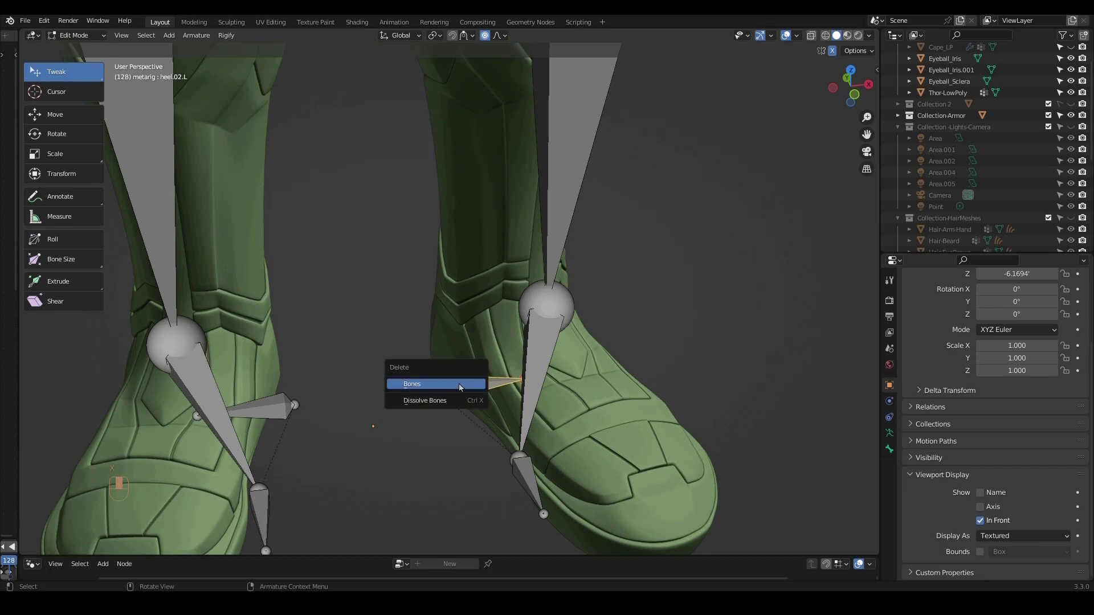
pyautogui.click(456, 383)
# - Paint the upper arm's weights with a smaller Draw brush, then smooth them with Smear
pyautogui.scroll(-3, 456, 383)
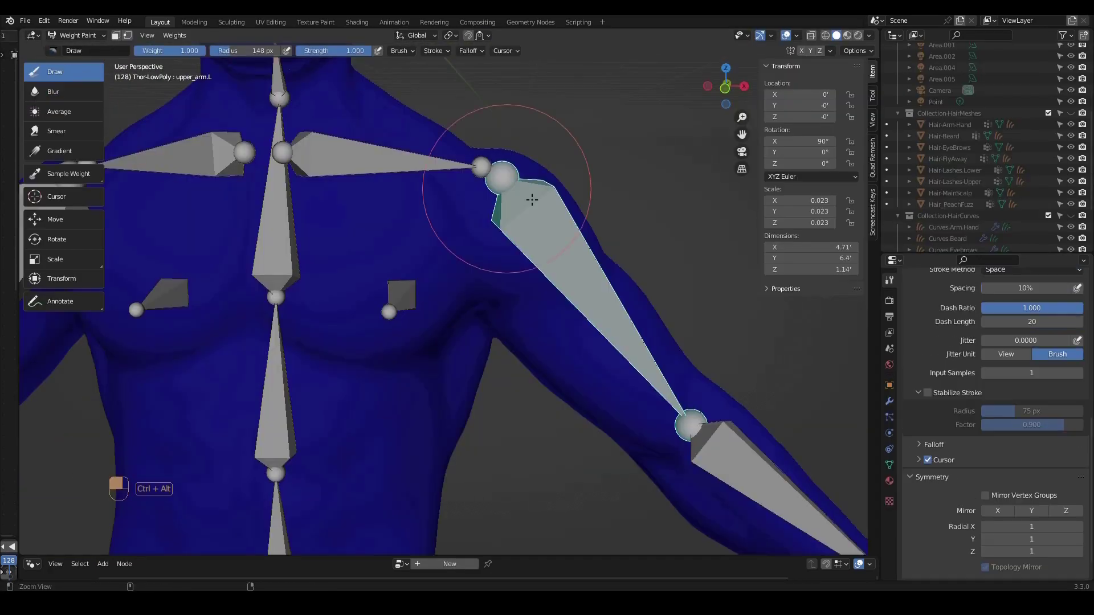
pyautogui.scroll(-3, 532, 199)
pyautogui.press('f')
pyautogui.moveTo(536, 365); pyautogui.dragTo(599, 318)
pyautogui.moveTo(598, 317)
pyautogui.mouseDown(button='middle')
pyautogui.moveTo(648, 325)
pyautogui.moveTo(330, 256)
pyautogui.moveTo(366, 289)
pyautogui.mouseUp(button='middle')
pyautogui.click(57, 131)
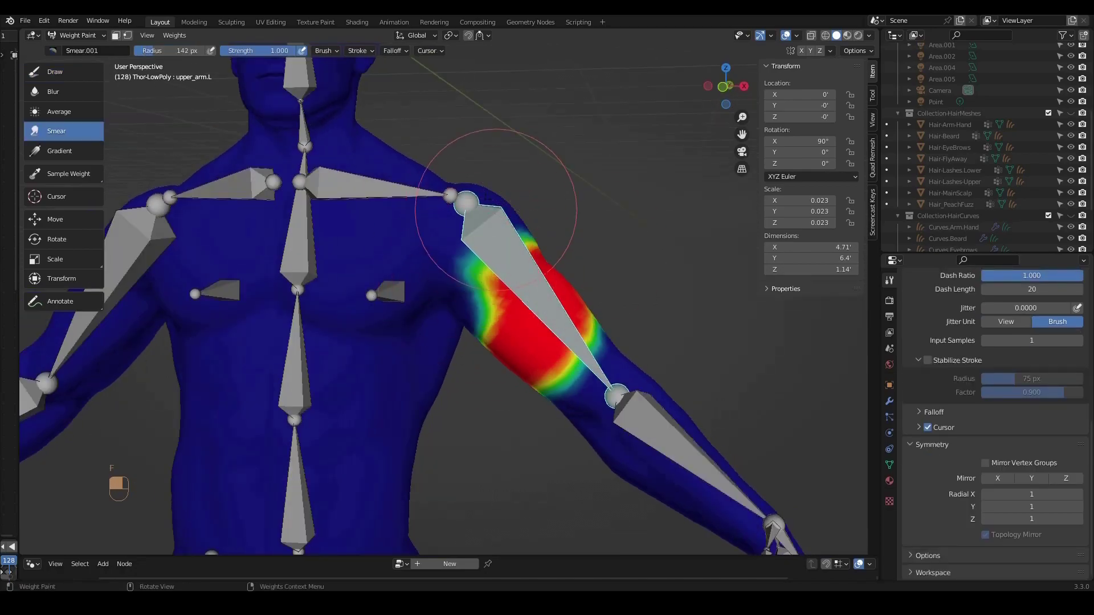
pyautogui.keyDown('alt'); pyautogui.moveTo(482, 327); pyautogui.dragTo(433, 319, button='middle'); pyautogui.keyUp('alt')
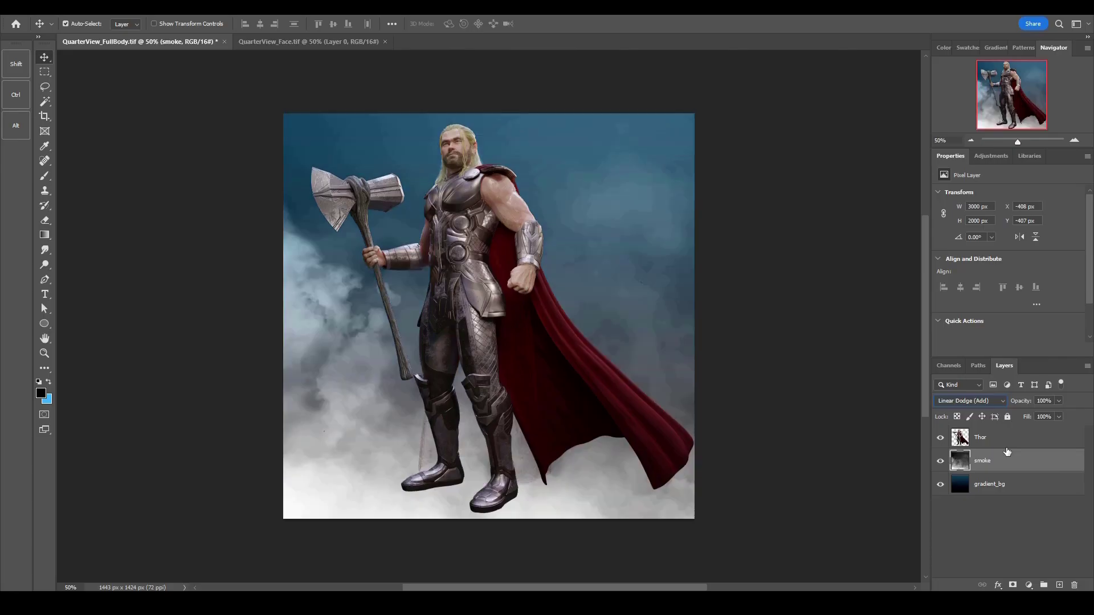
# - Select the Thor layer and embed the fog image 6003759 above it via Place Embedded
pyautogui.click(1006, 448)
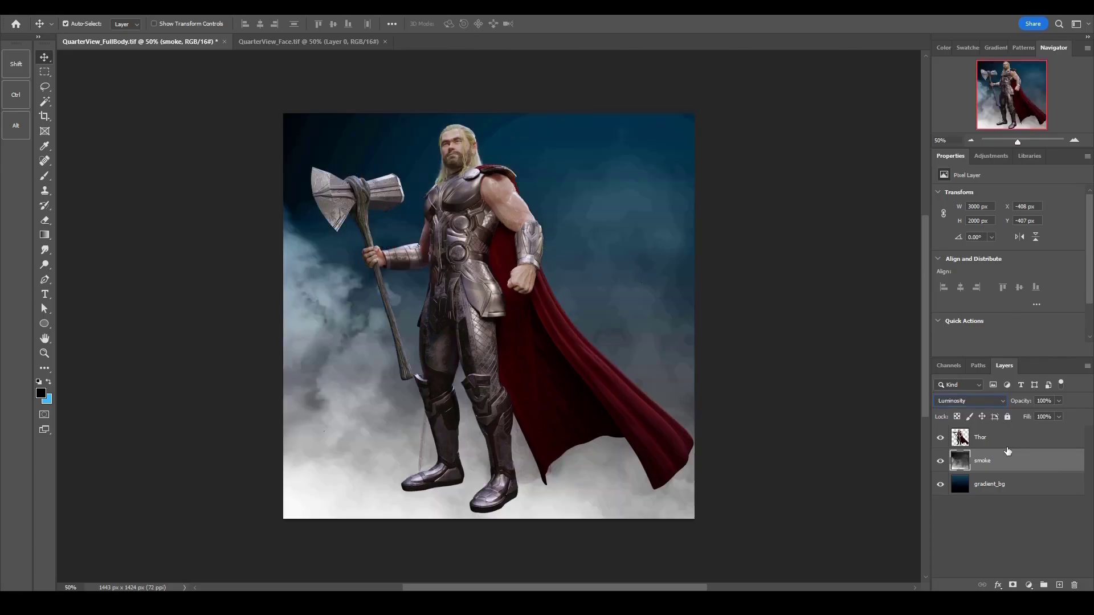
pyautogui.click(12, 7)
pyautogui.click(59, 246)
pyautogui.doubleClick(117, 105)
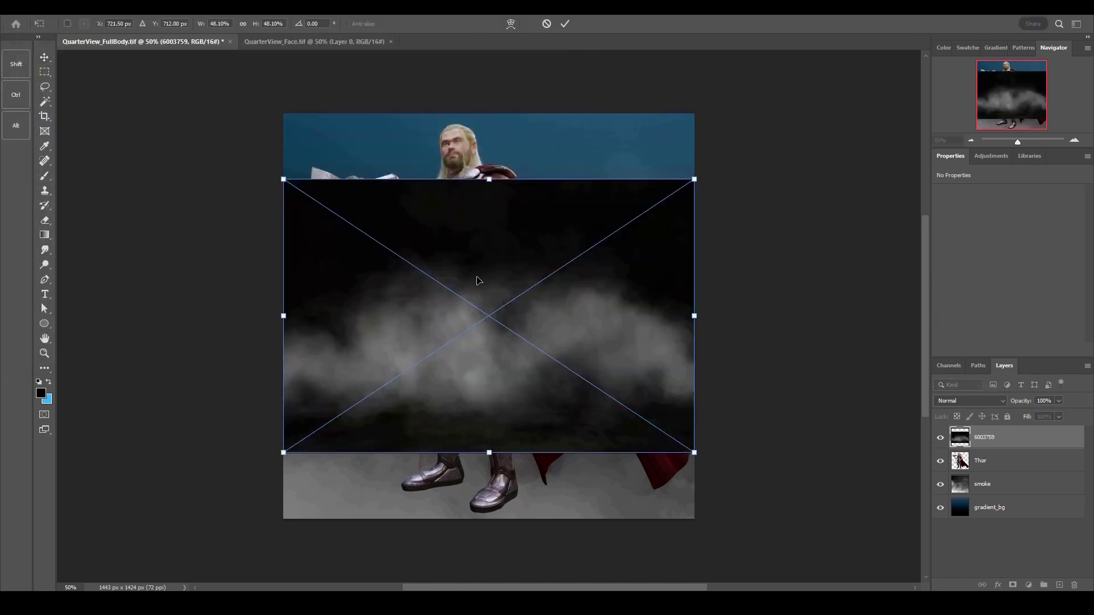